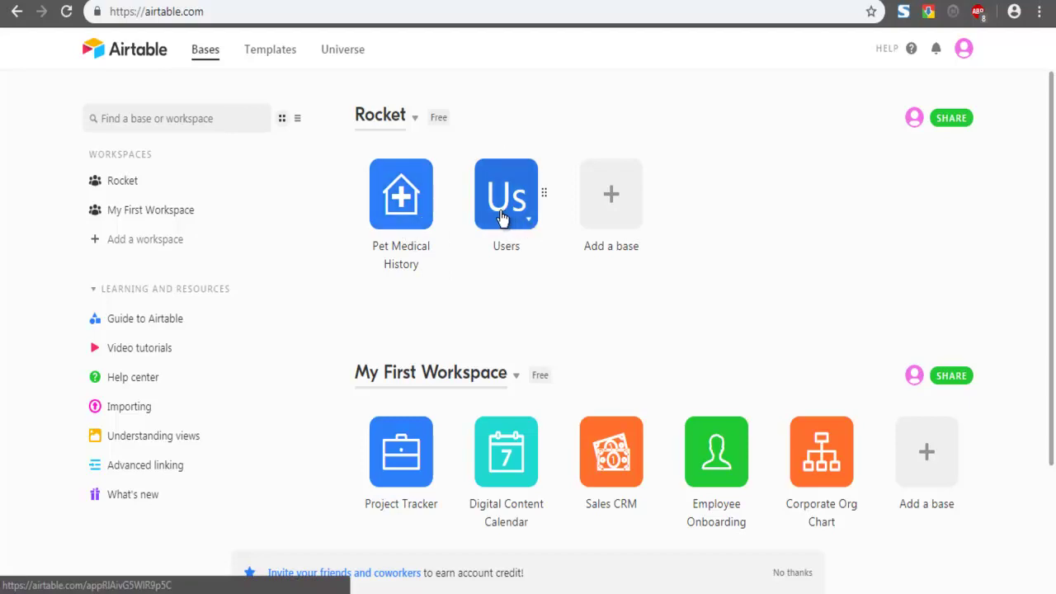
# - Open the Users base tile in the Rocket workspace
pyautogui.click(503, 217)
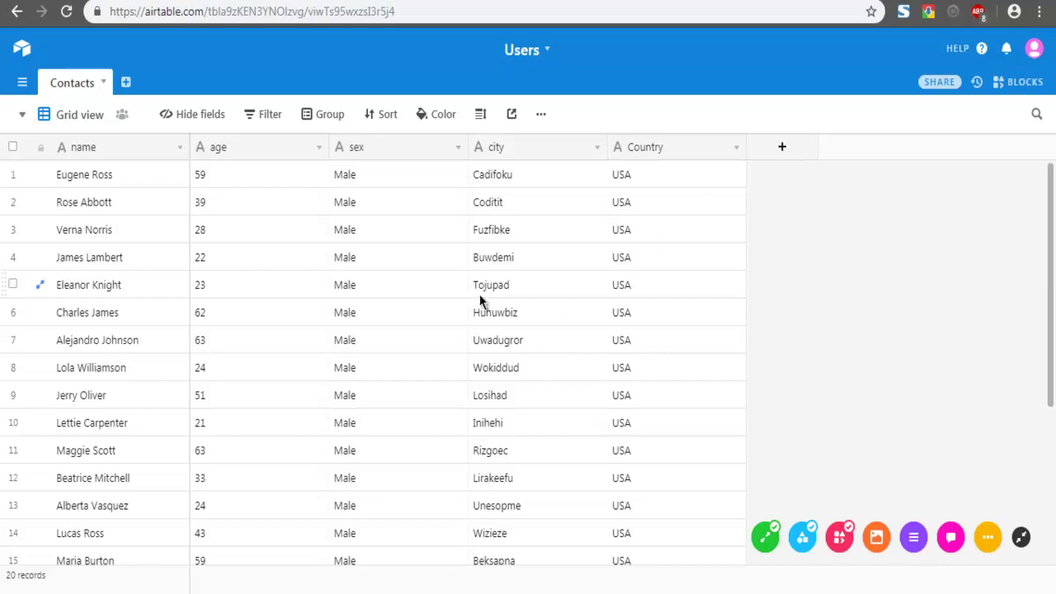
# - Show the Contacts views list with Grid view, Grid view copy and Add a view options
pyautogui.click(104, 86)
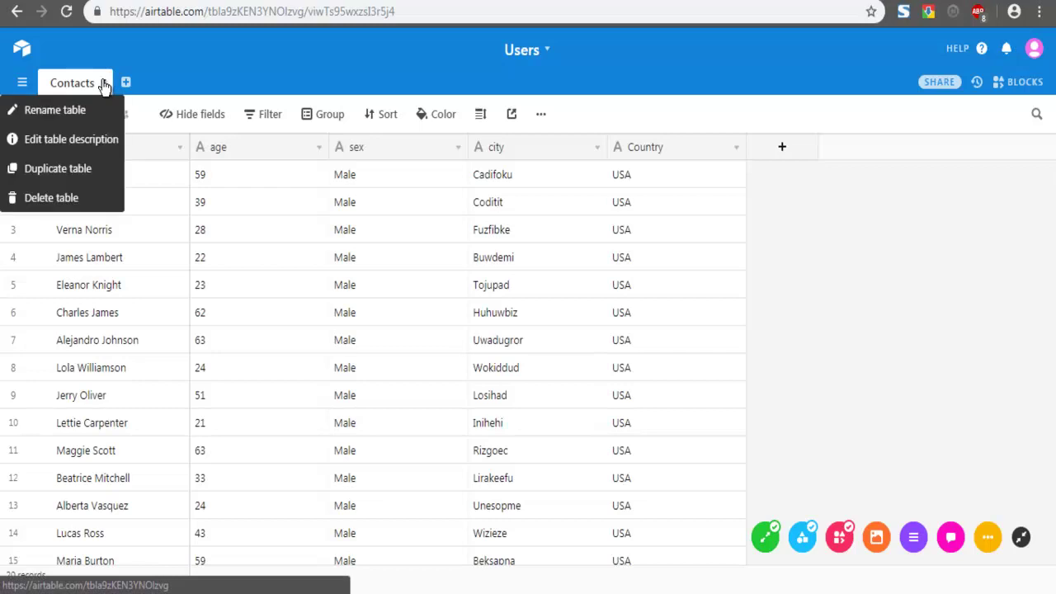
pyautogui.click(173, 93)
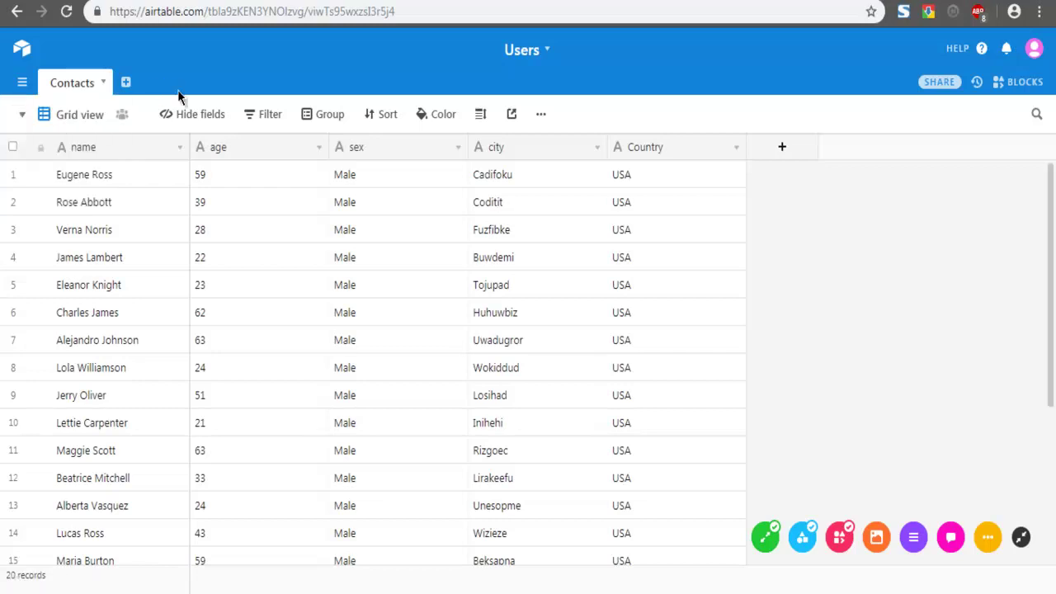
pyautogui.click(24, 120)
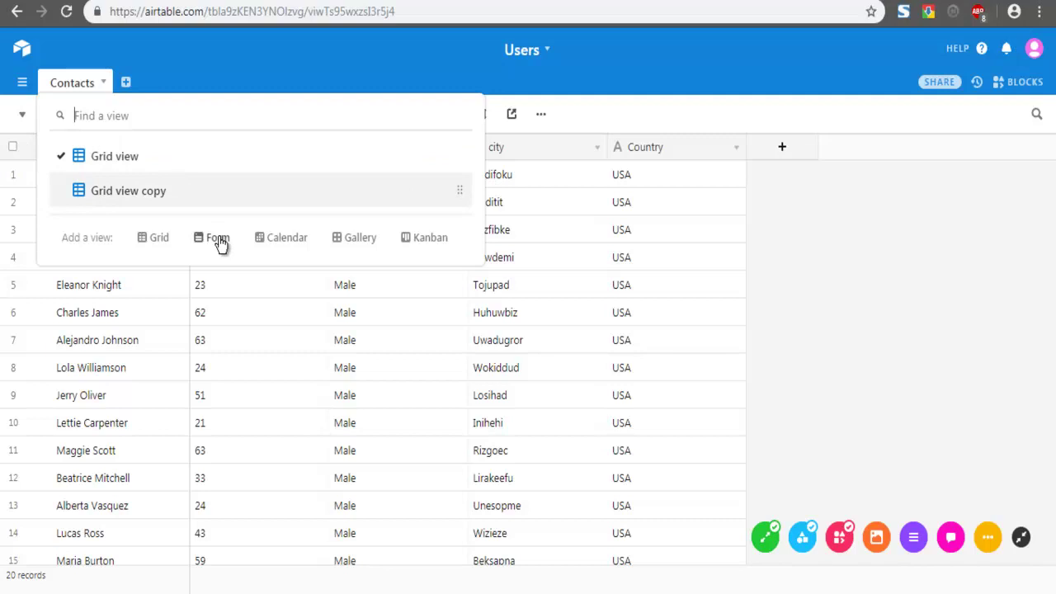
pyautogui.click(22, 119)
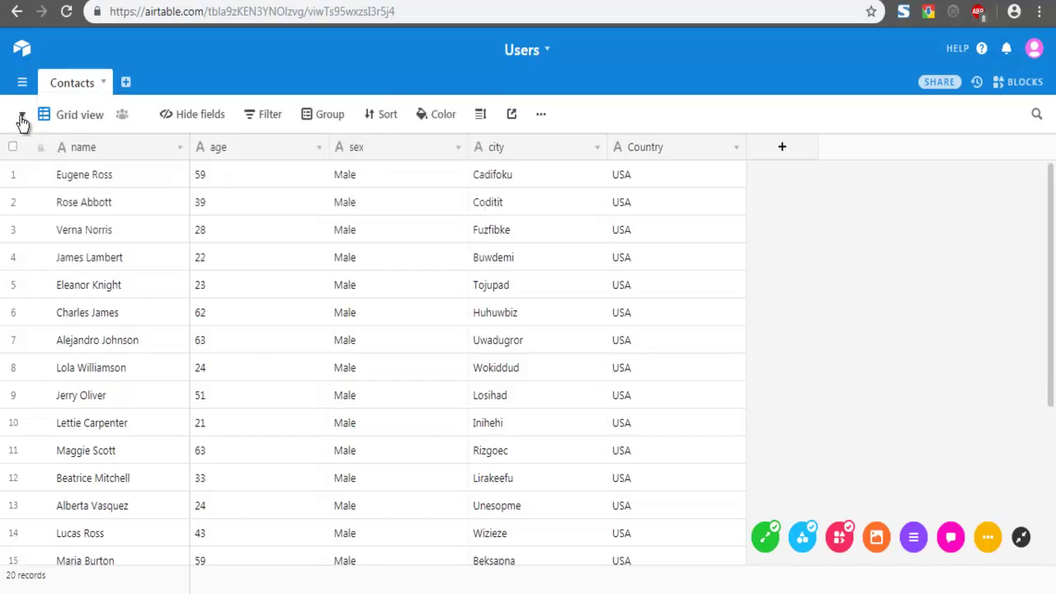
pyautogui.click(23, 120)
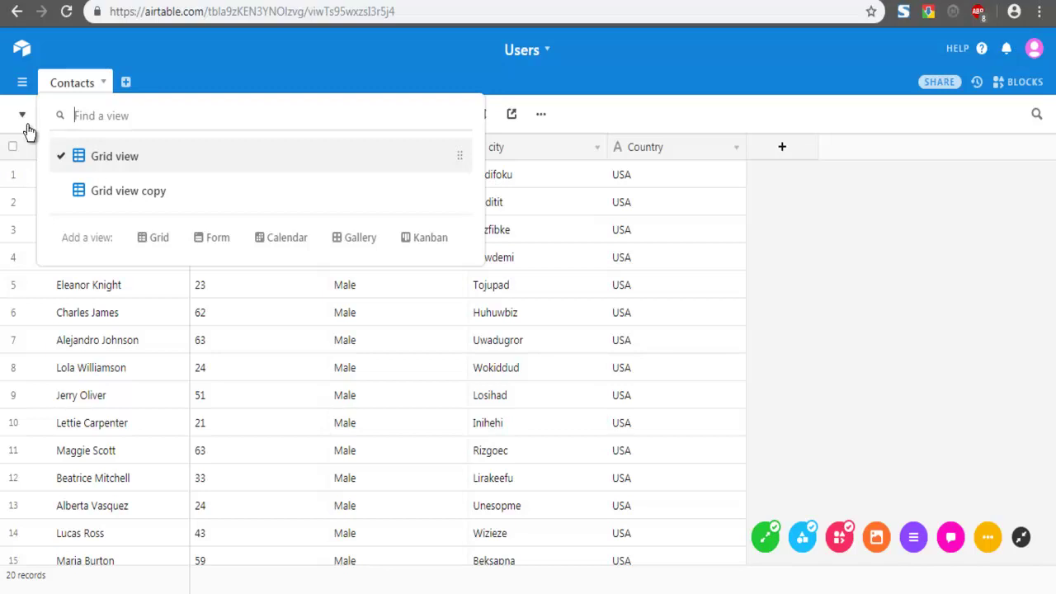
# - Add a new Form view to the Contacts table
pyautogui.click(210, 240)
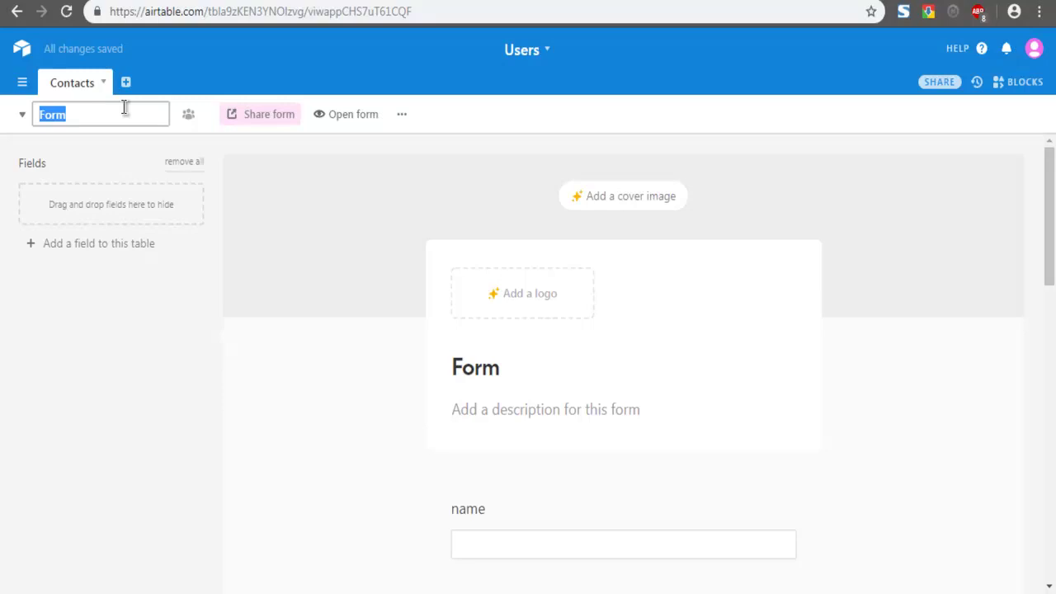
pyautogui.scroll(-2, 367, 346)
pyautogui.scroll(-1, 355, 330)
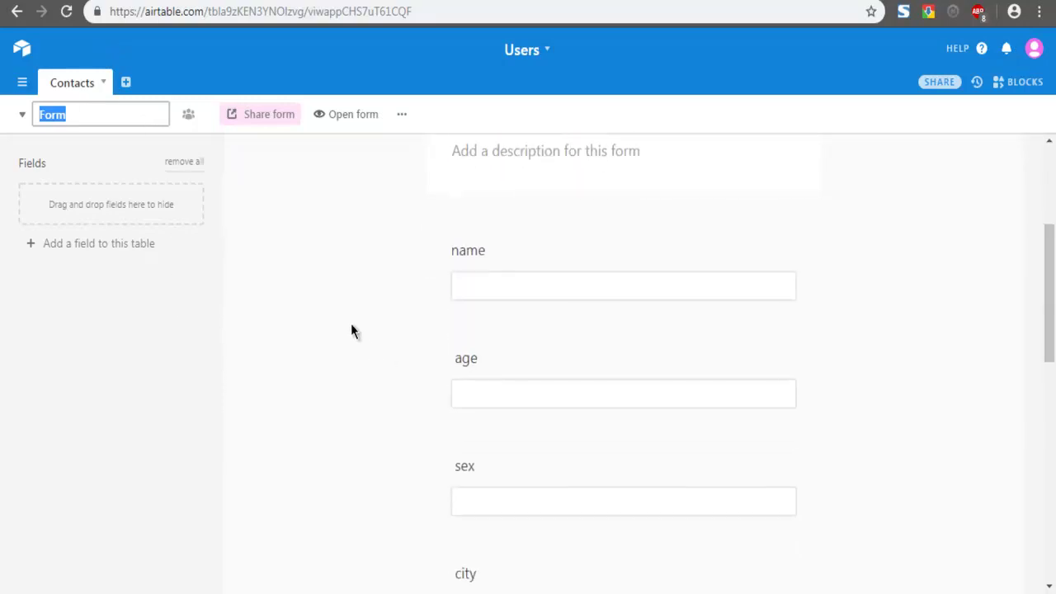
pyautogui.scroll(-1, 348, 321)
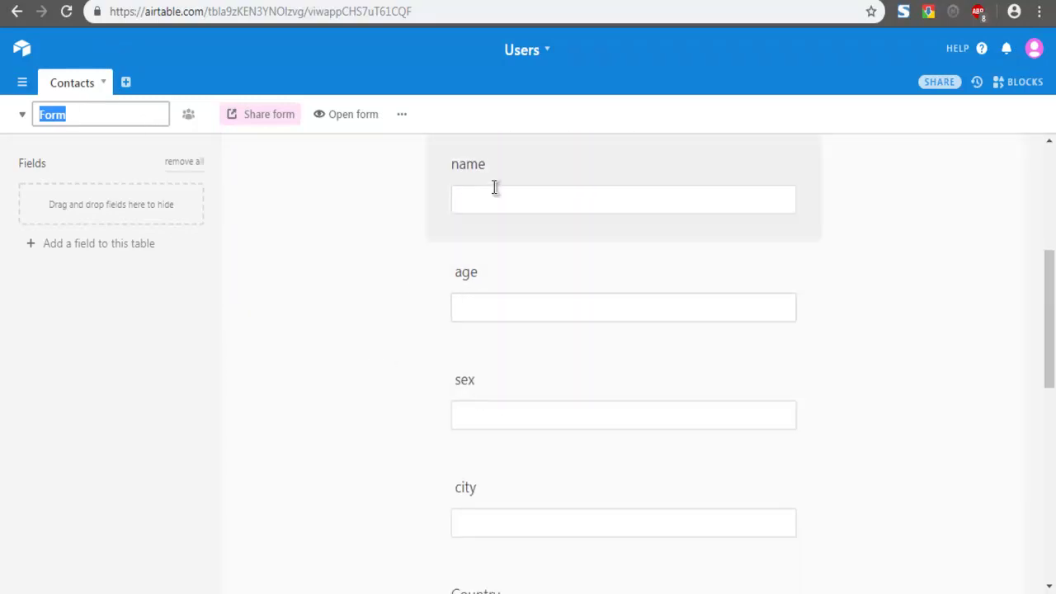
pyautogui.scroll(-2, 325, 334)
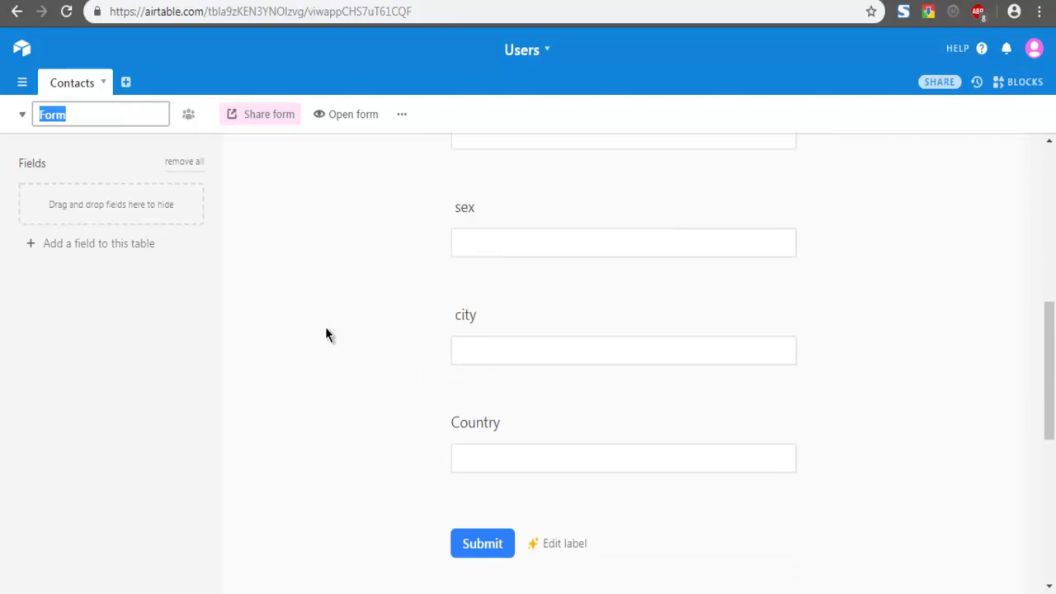
pyautogui.scroll(-2, 294, 274)
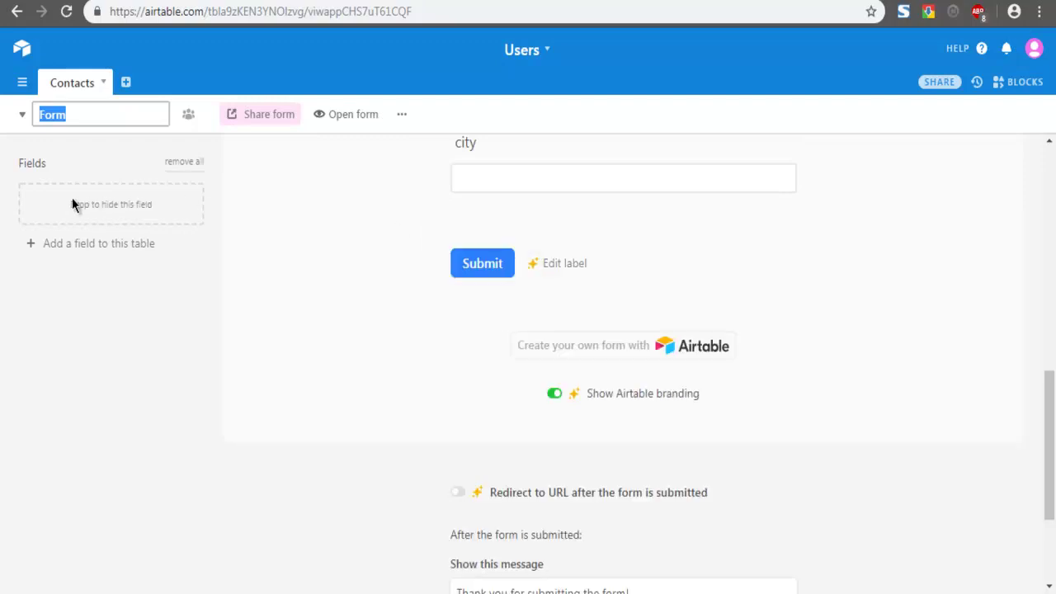
# - Hide the Country field from the form by moving it into the Fields panel
pyautogui.moveTo(275, 214); pyautogui.dragTo(64, 204)
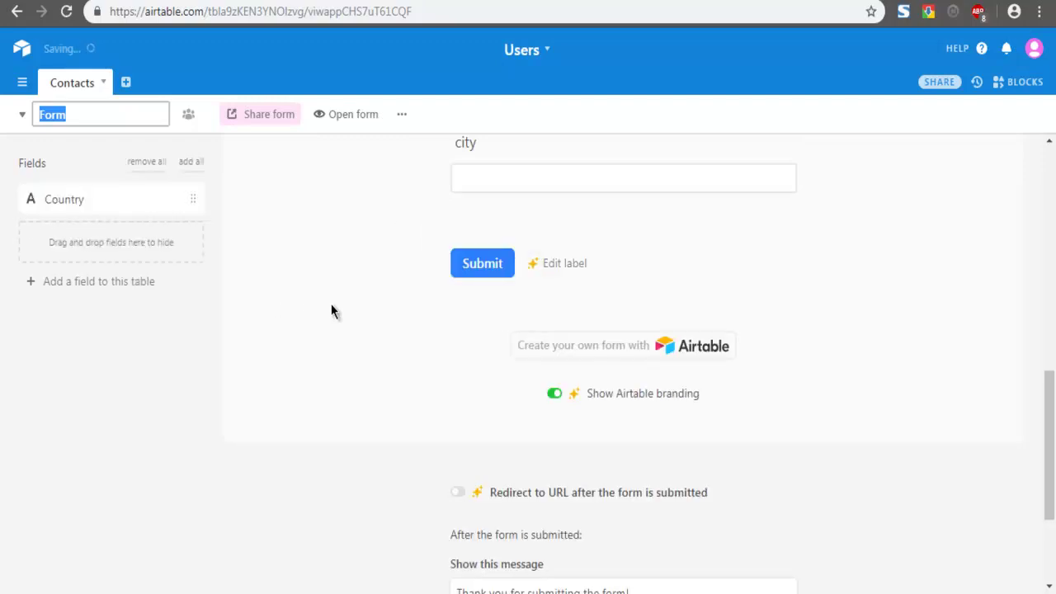
pyautogui.scroll(-2, 331, 309)
pyautogui.scroll(3, 332, 307)
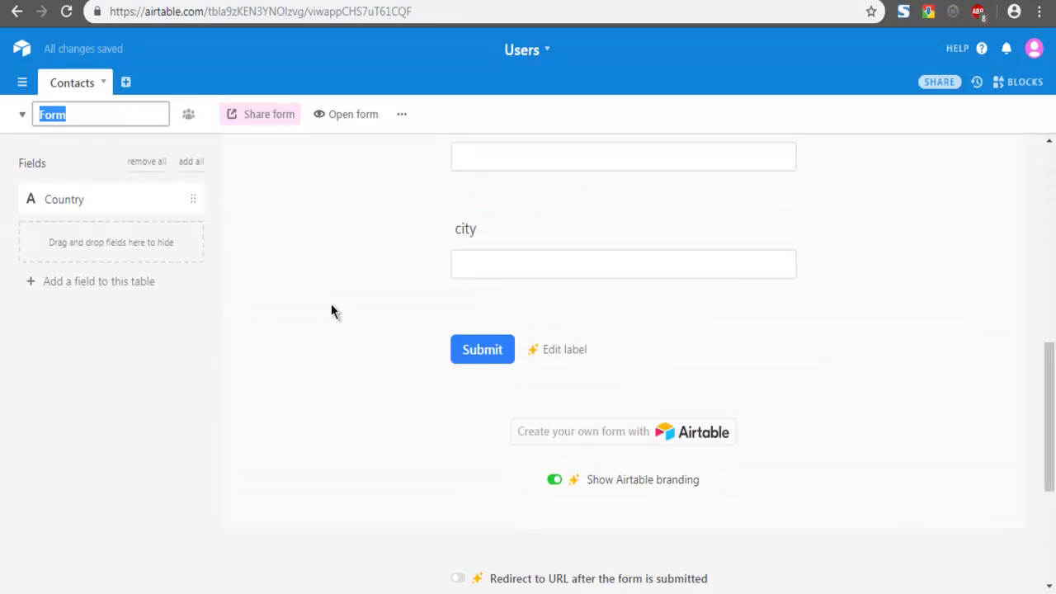
pyautogui.scroll(3, 332, 307)
pyautogui.scroll(3, 332, 307)
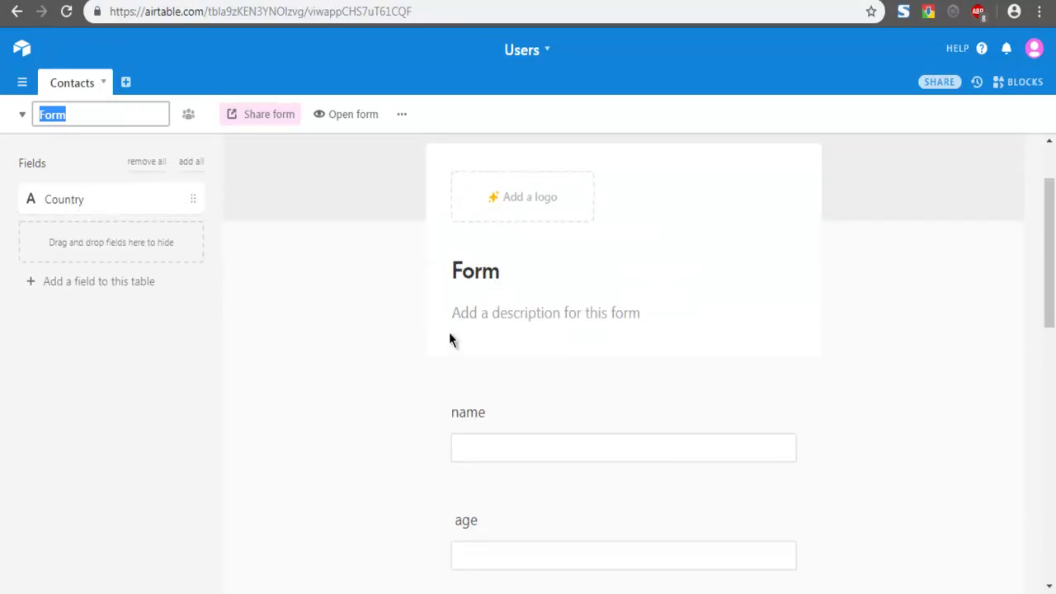
pyautogui.scroll(-2, 449, 334)
pyautogui.scroll(3, 232, 344)
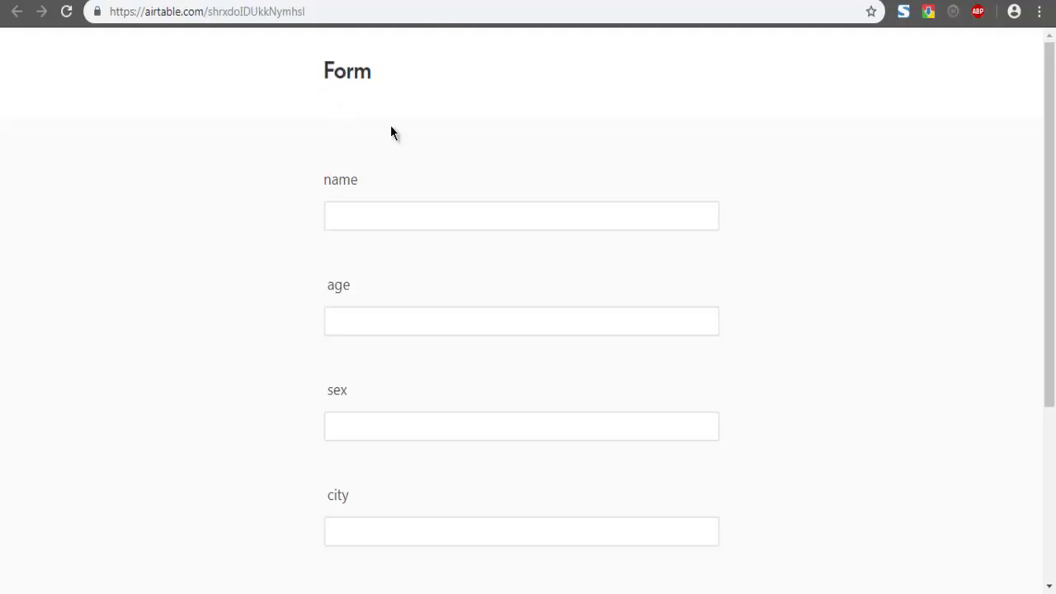
pyautogui.click(370, 218)
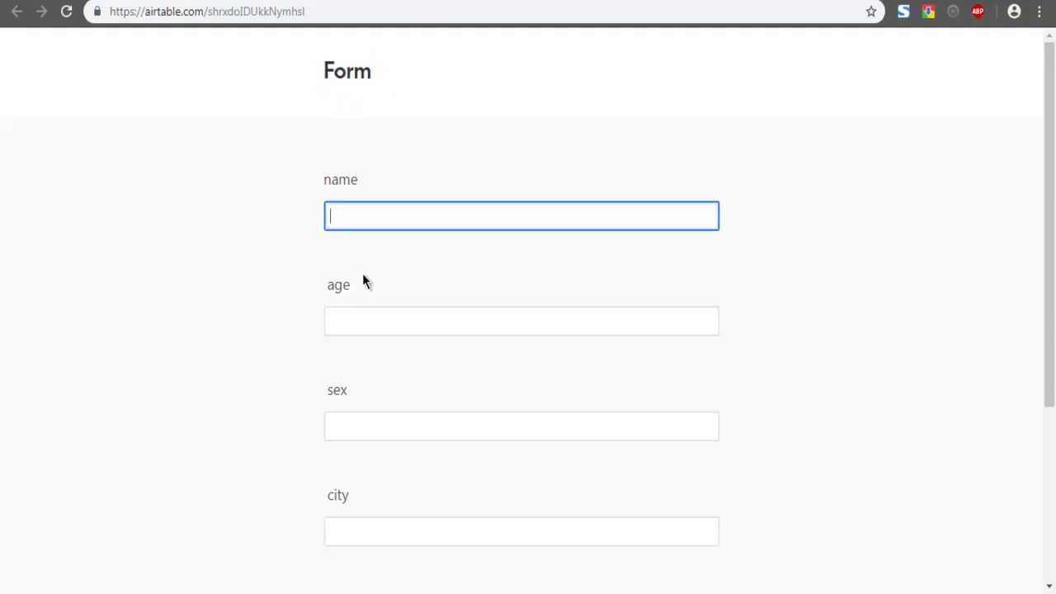
pyautogui.click(360, 317)
pyautogui.click(339, 426)
pyautogui.scroll(-1, 259, 272)
pyautogui.scroll(-2, 259, 272)
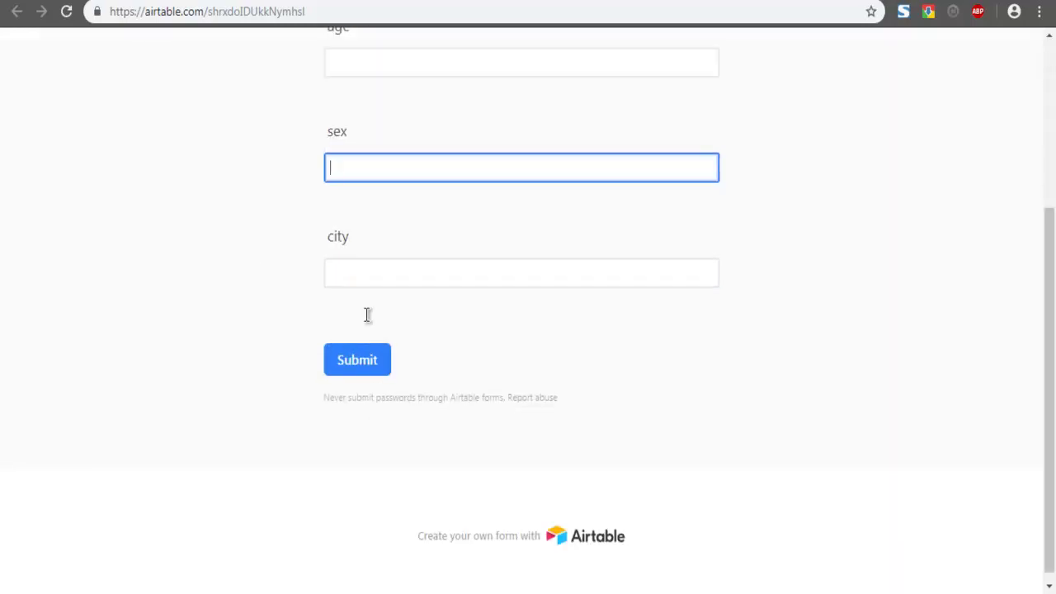
pyautogui.click(366, 284)
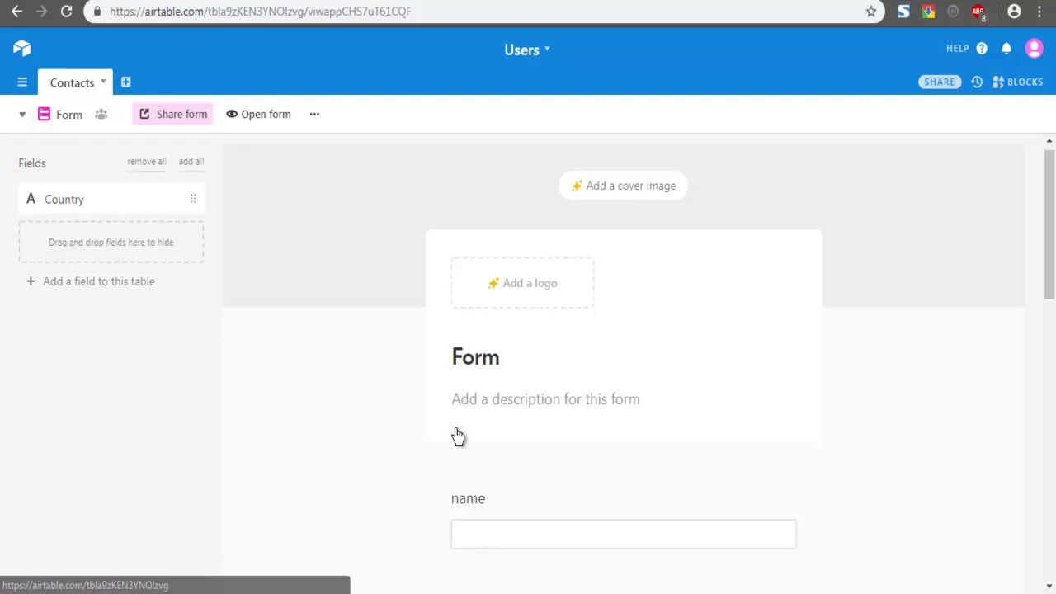
# - Relabel the first two form fields as Name and Age
pyautogui.click(470, 505)
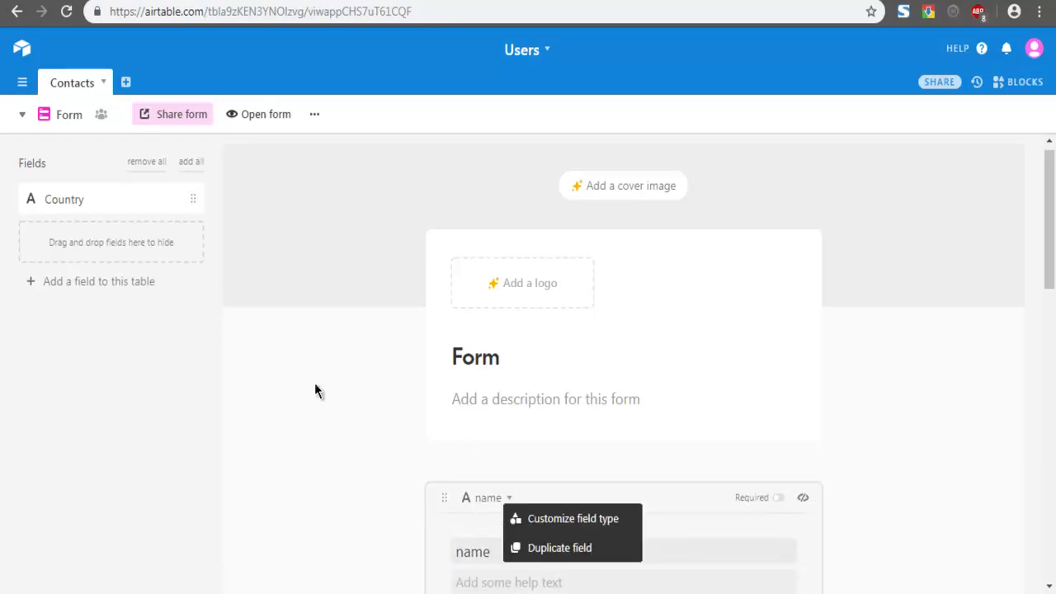
pyautogui.scroll(-3, 314, 371)
pyautogui.click(351, 291)
pyautogui.click(487, 241)
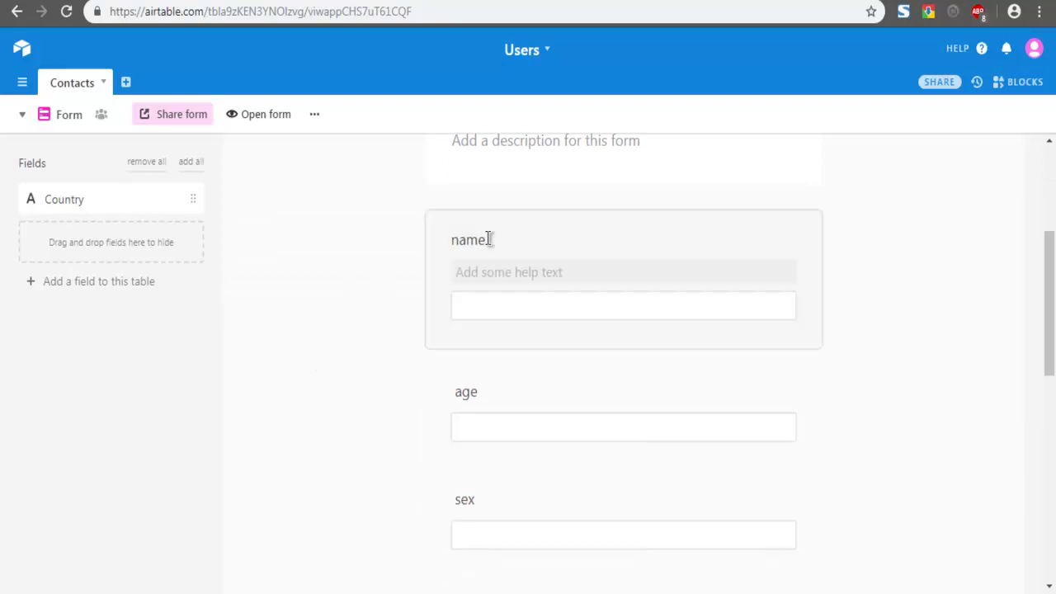
pyautogui.moveTo(495, 292); pyautogui.dragTo(458, 292)
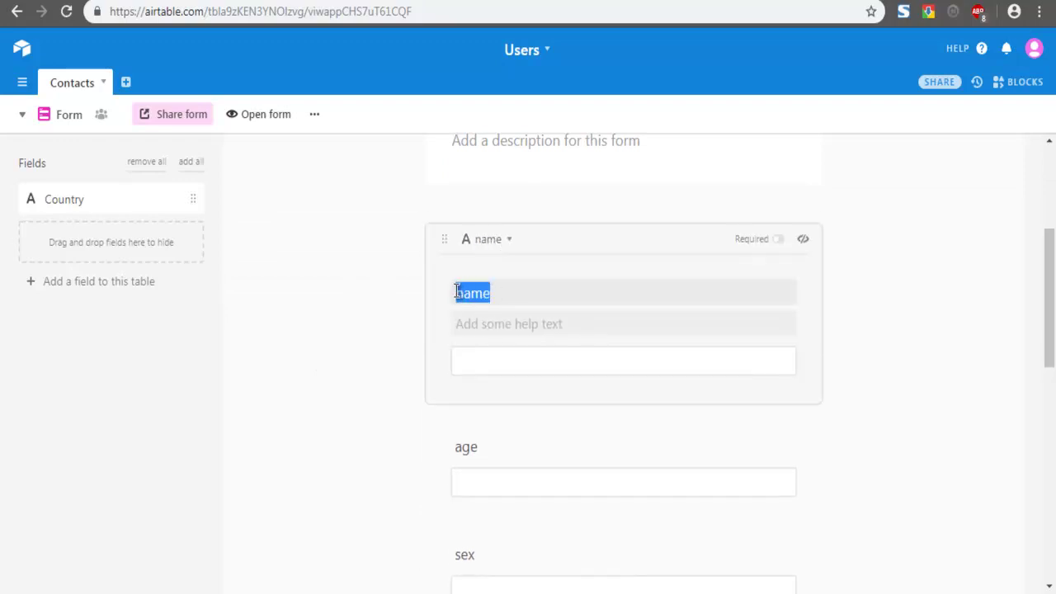
pyautogui.write('Name')
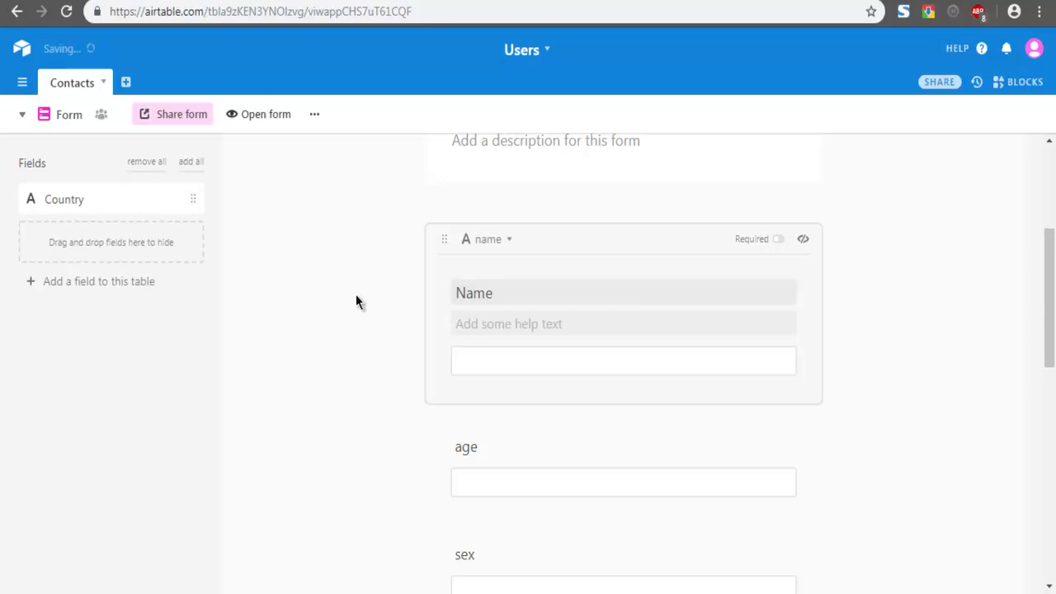
pyautogui.click(359, 298)
pyautogui.click(479, 351)
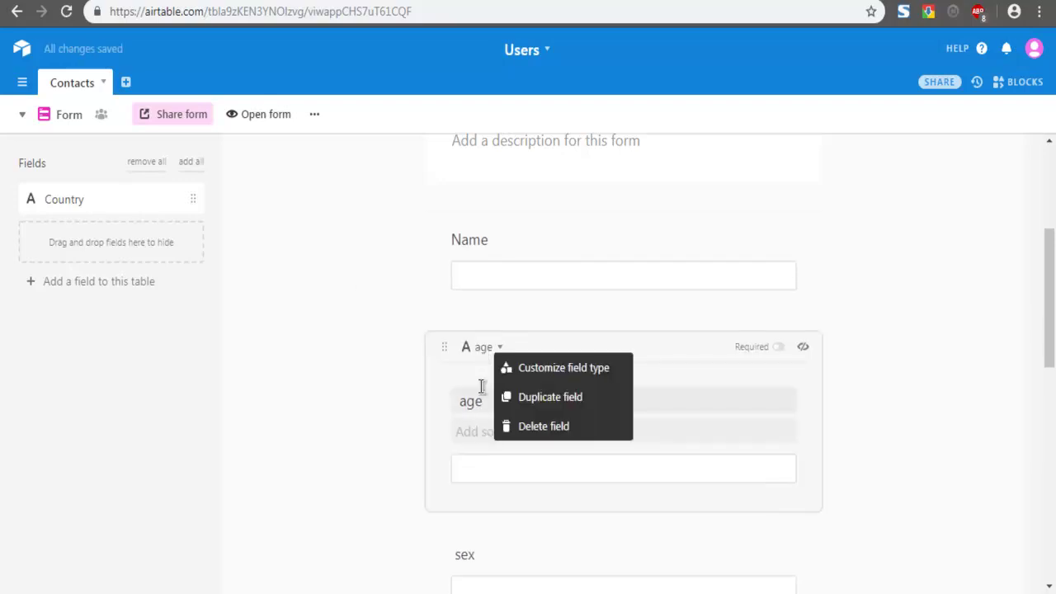
pyautogui.moveTo(485, 401); pyautogui.dragTo(436, 400)
pyautogui.write('Ag')
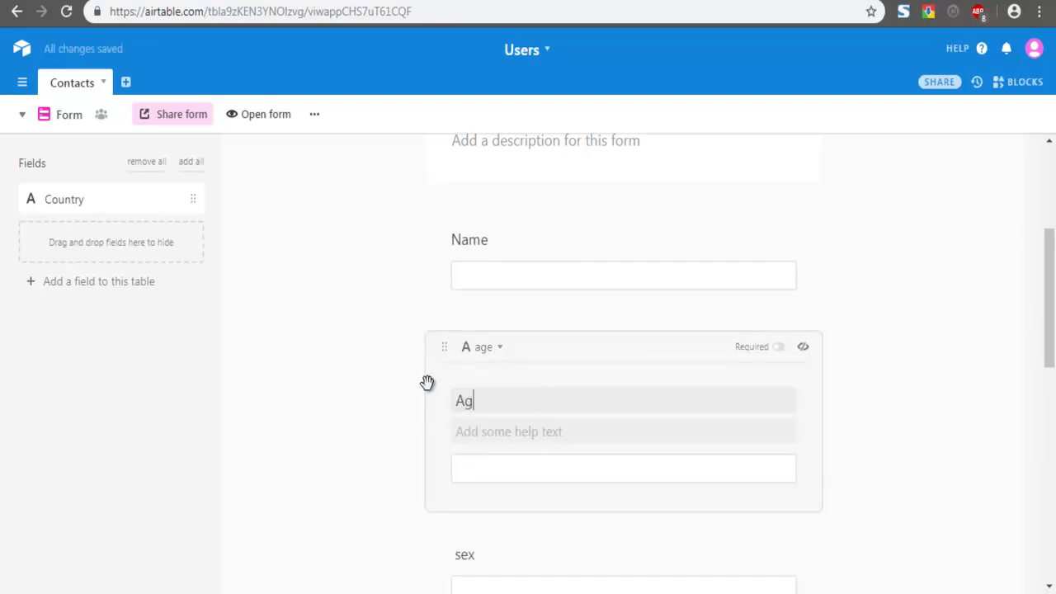
pyautogui.click(385, 354)
pyautogui.scroll(-3, 382, 334)
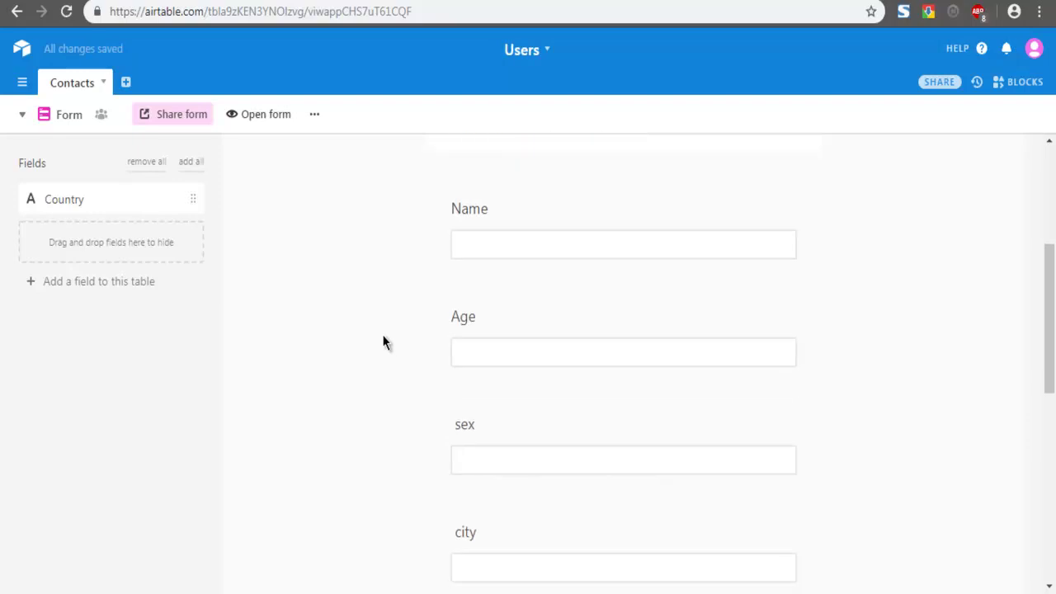
# - Rename the sex field to Gender with help text 'Add your gender here'
pyautogui.click(480, 202)
pyautogui.moveTo(488, 250); pyautogui.dragTo(445, 250)
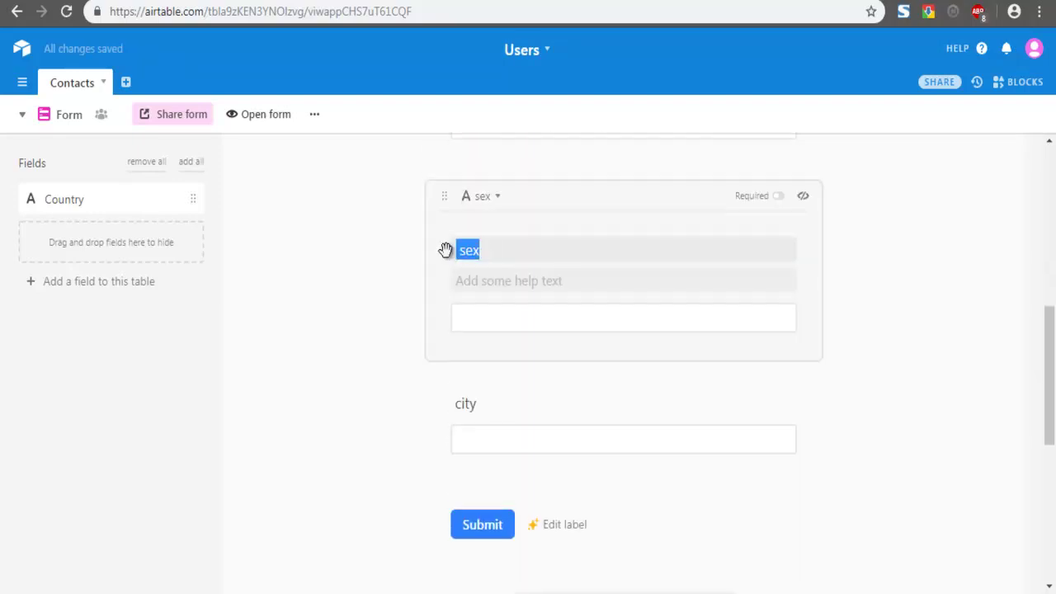
pyautogui.click(521, 286)
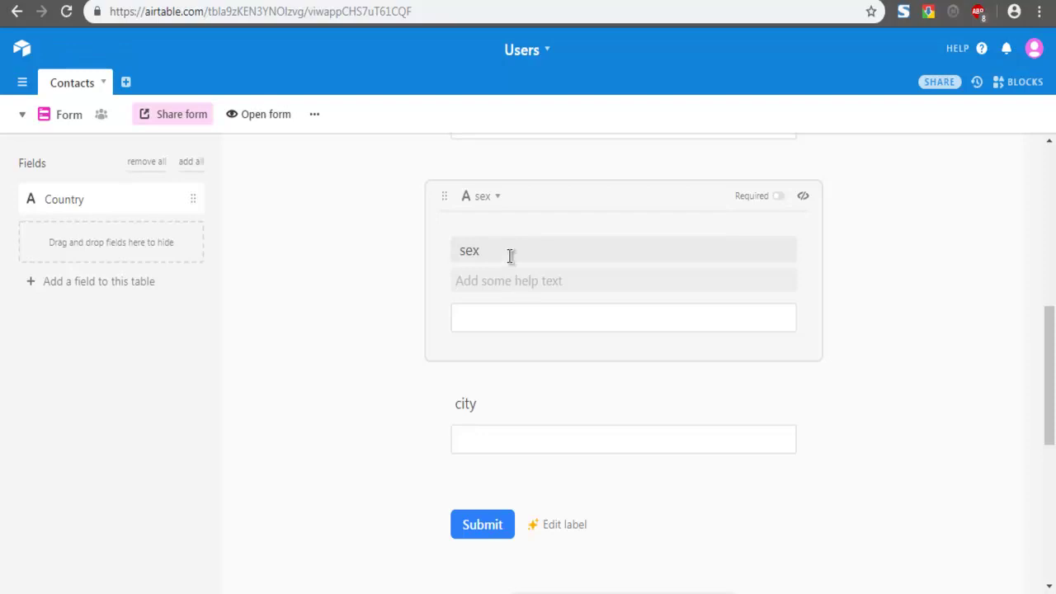
pyautogui.write('Add your gender here')
pyautogui.doubleClick(459, 252)
pyautogui.write('Gen')
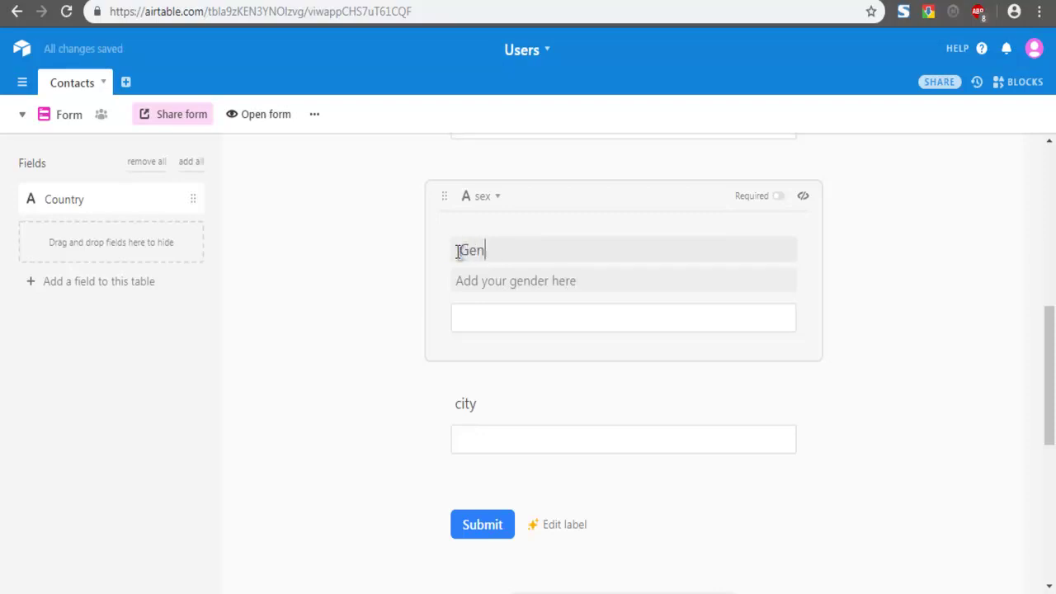
pyautogui.write('der')
# - Relabel the city field as City
pyautogui.click(476, 409)
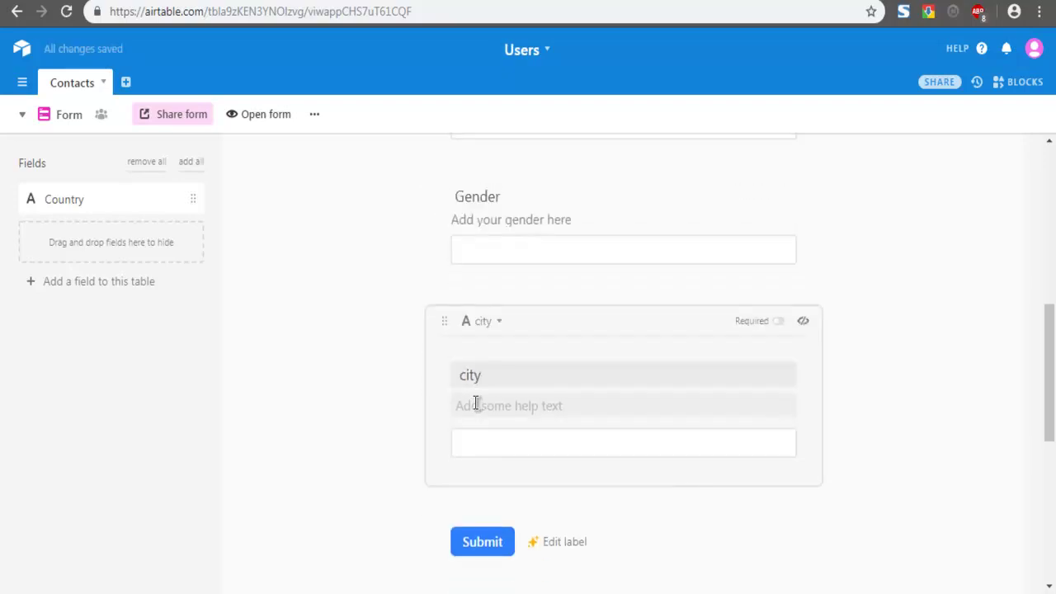
pyautogui.doubleClick(478, 375)
pyautogui.write('City')
pyautogui.click(302, 263)
pyautogui.scroll(2, 317, 240)
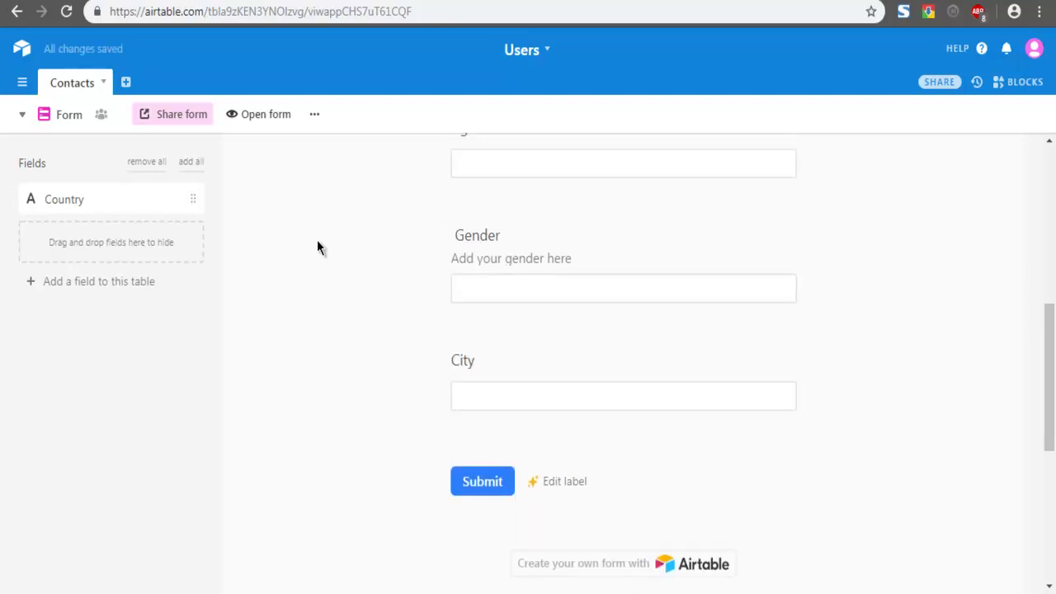
pyautogui.scroll(8, 316, 240)
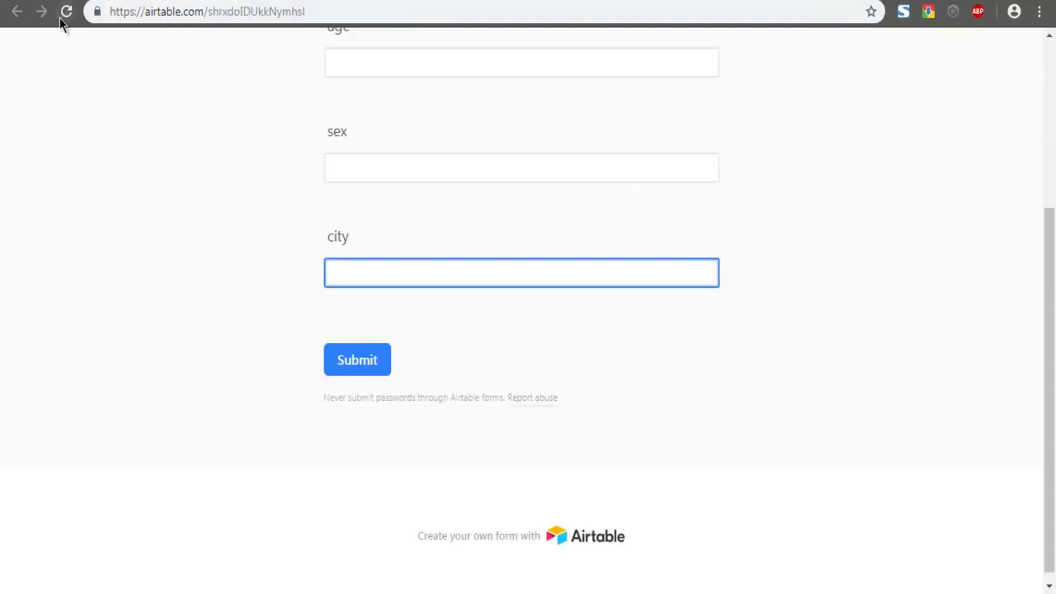
pyautogui.click(64, 17)
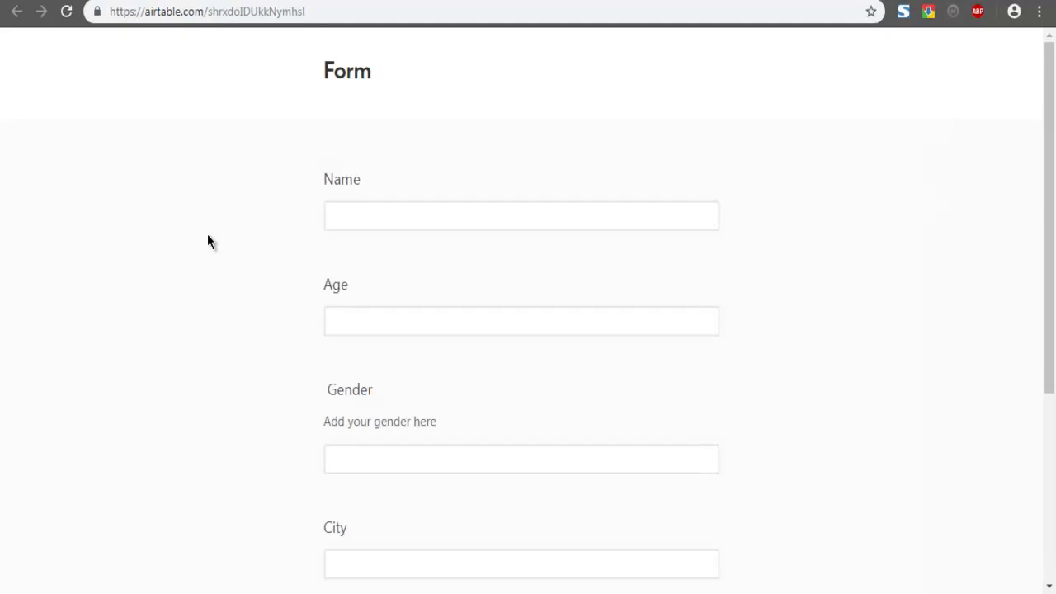
pyautogui.moveTo(339, 179); pyautogui.dragTo(324, 182)
pyautogui.click(277, 4)
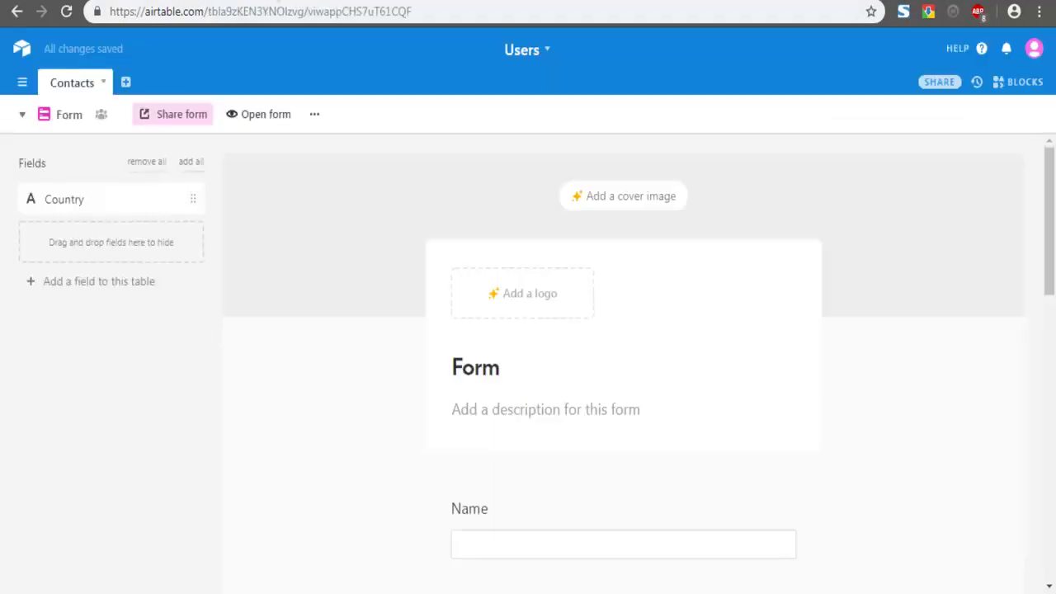
pyautogui.scroll(-4, 366, 347)
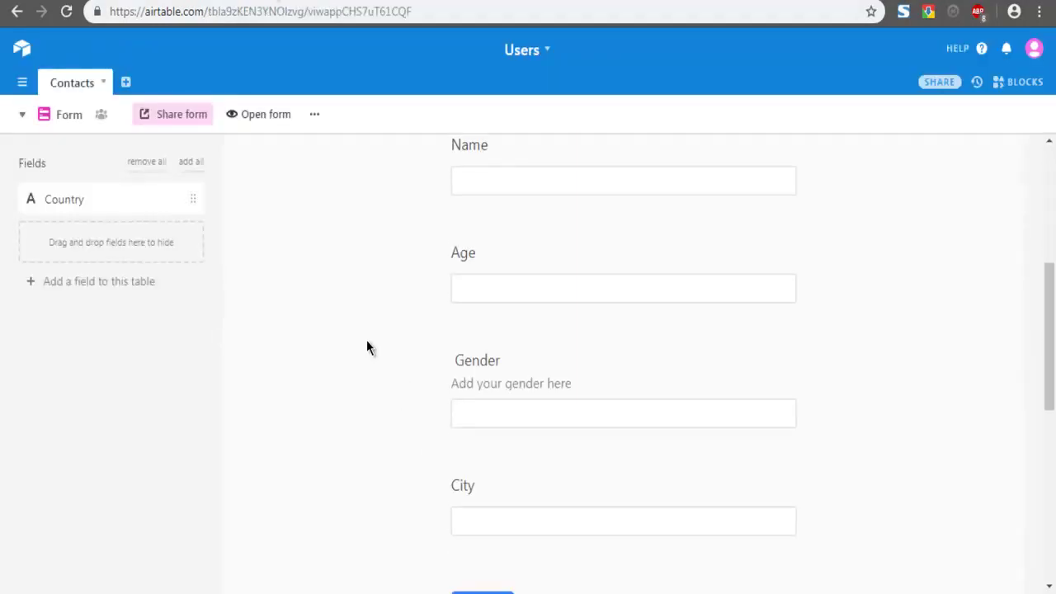
pyautogui.scroll(-6, 366, 346)
pyautogui.scroll(4, 366, 347)
pyautogui.scroll(2, 366, 340)
pyautogui.hotkey('ctrl', 'Tab')
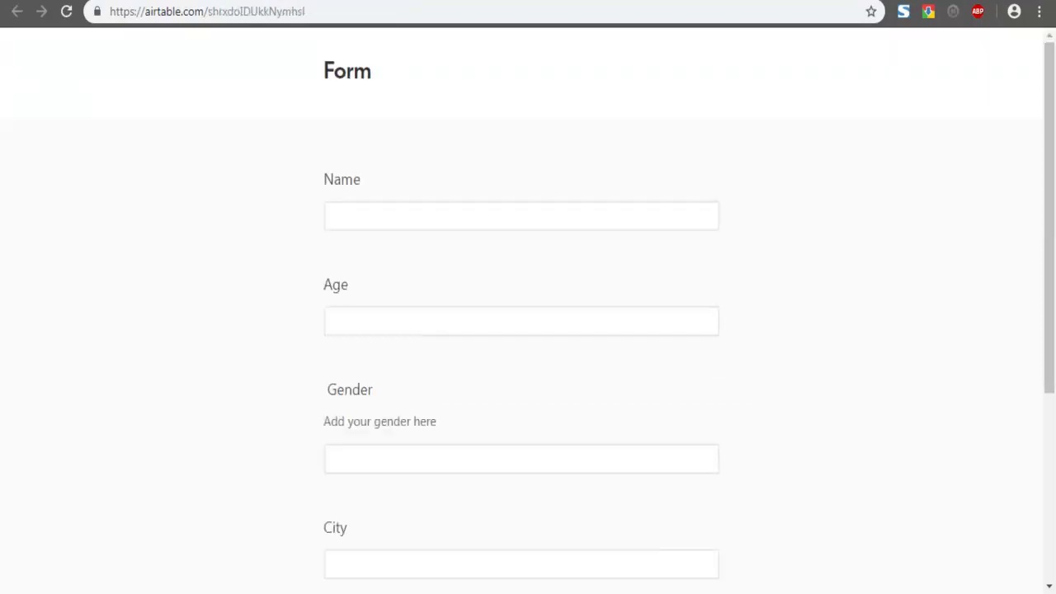
pyautogui.scroll(-1, 264, 312)
pyautogui.scroll(-2, 264, 310)
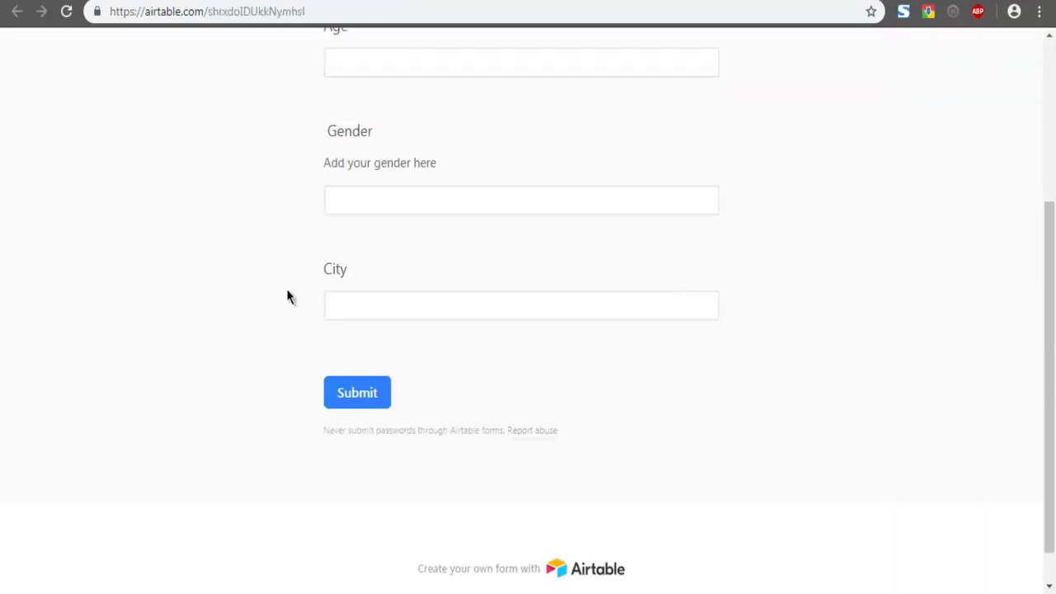
pyautogui.click(396, 303)
pyautogui.click(377, 200)
pyautogui.hotkey('ctrl', 'Tab')
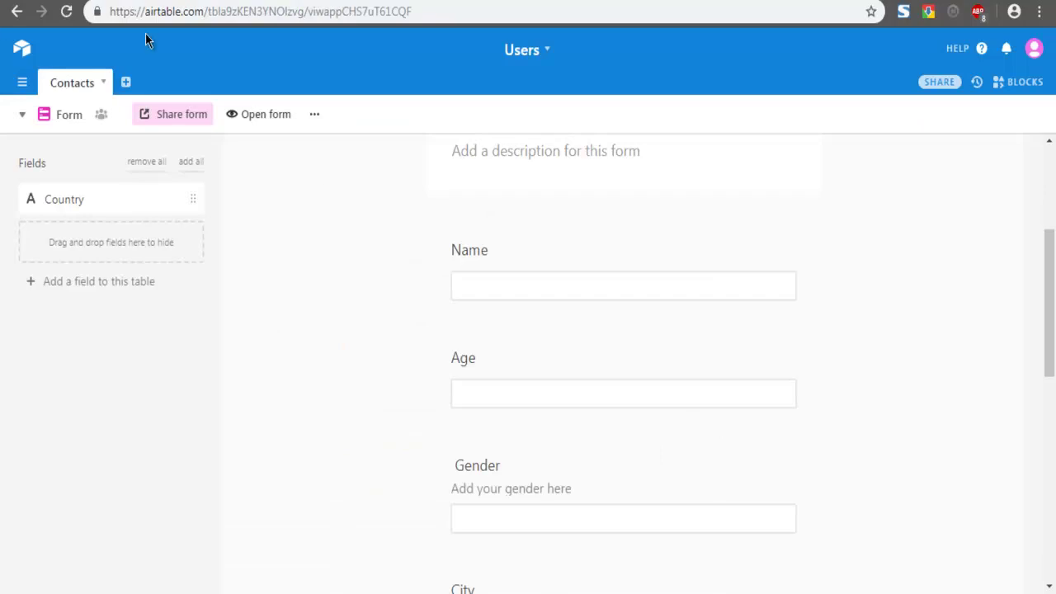
# - Create a new Grid view for Contacts, keeping the default name Grid 3
pyautogui.click(104, 81)
pyautogui.click(150, 81)
pyautogui.click(23, 115)
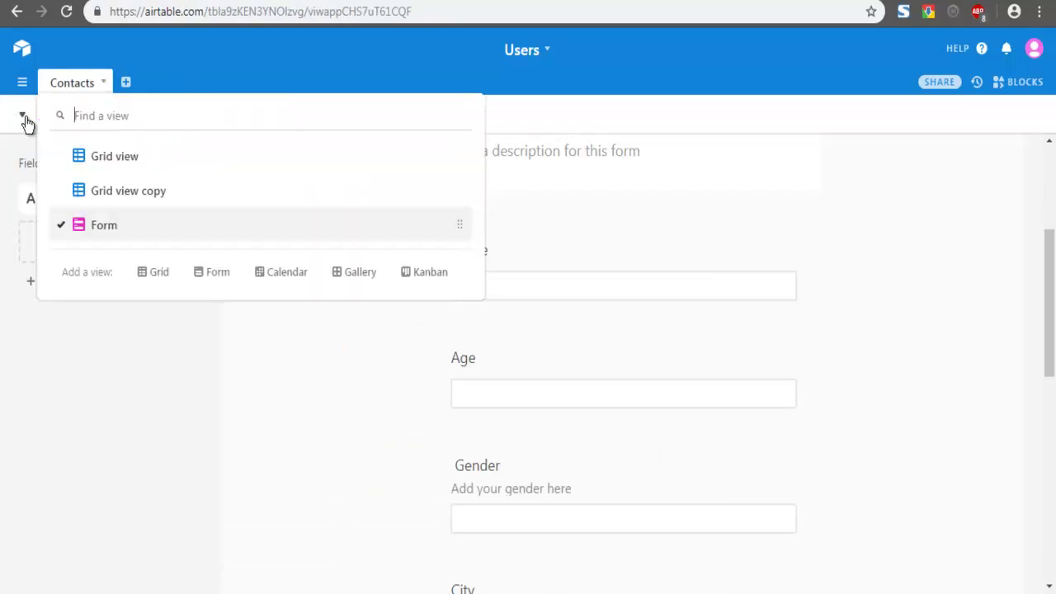
pyautogui.click(153, 274)
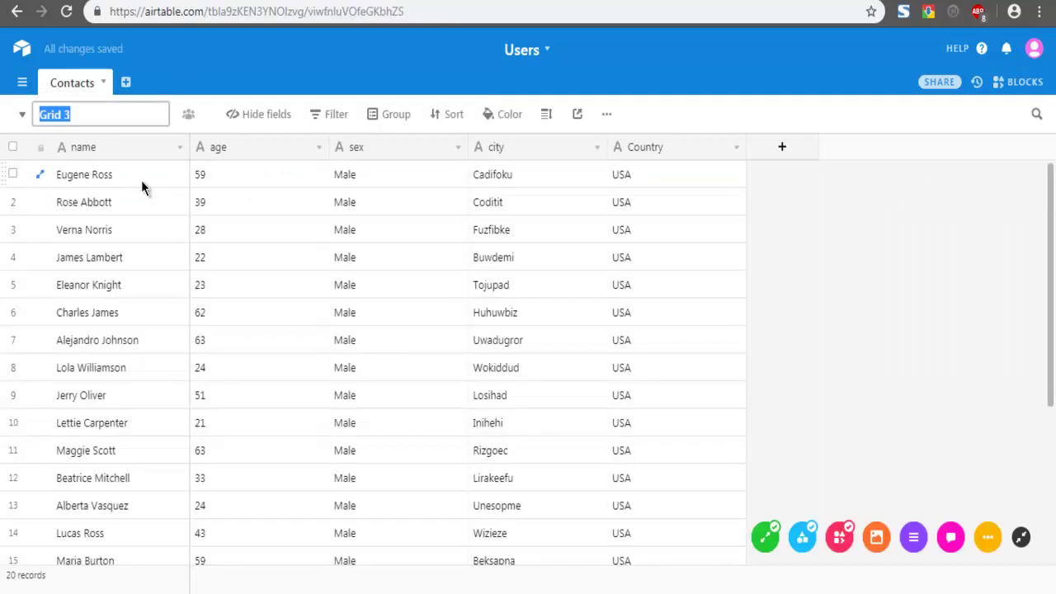
pyautogui.click(806, 248)
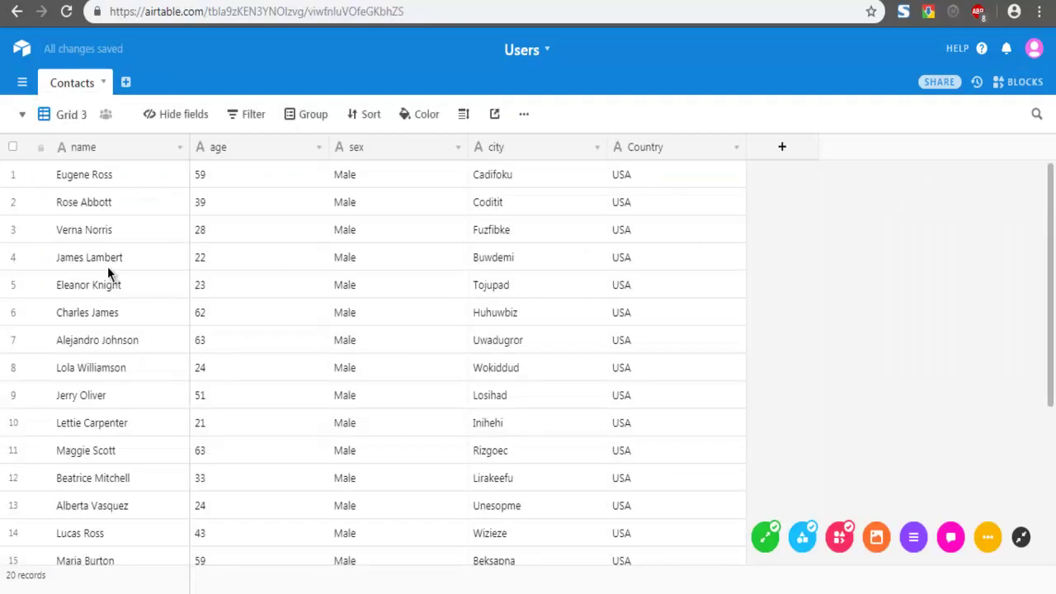
pyautogui.scroll(-5, 108, 267)
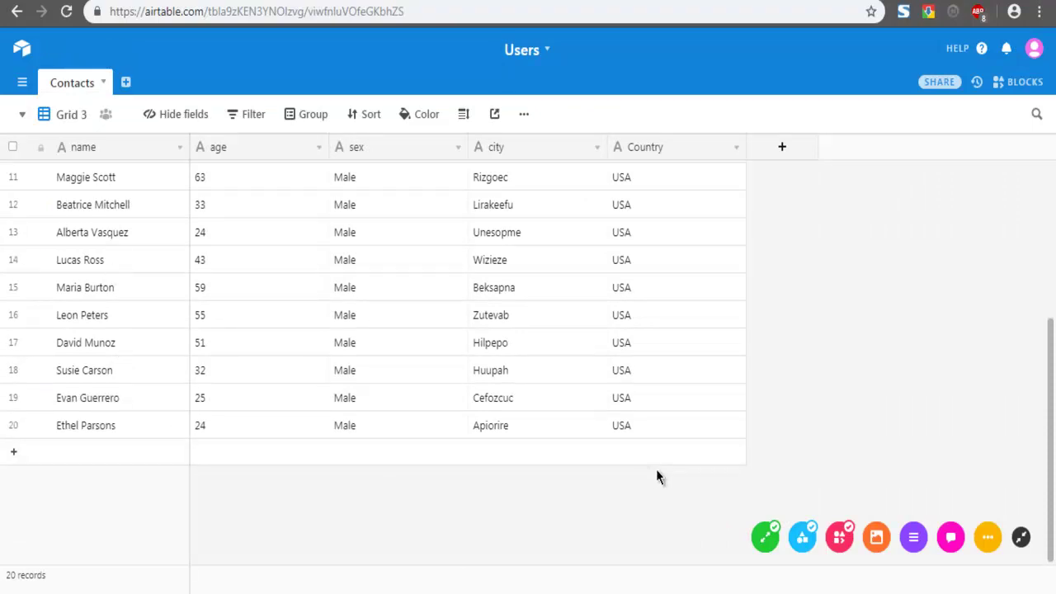
pyautogui.scroll(3, 929, 319)
pyautogui.scroll(2, 924, 305)
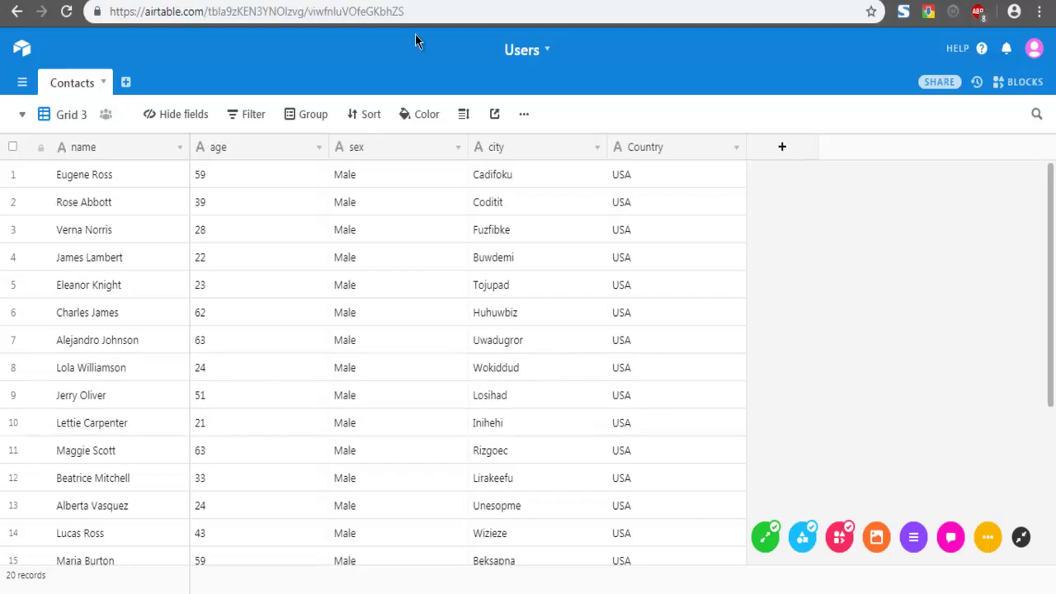